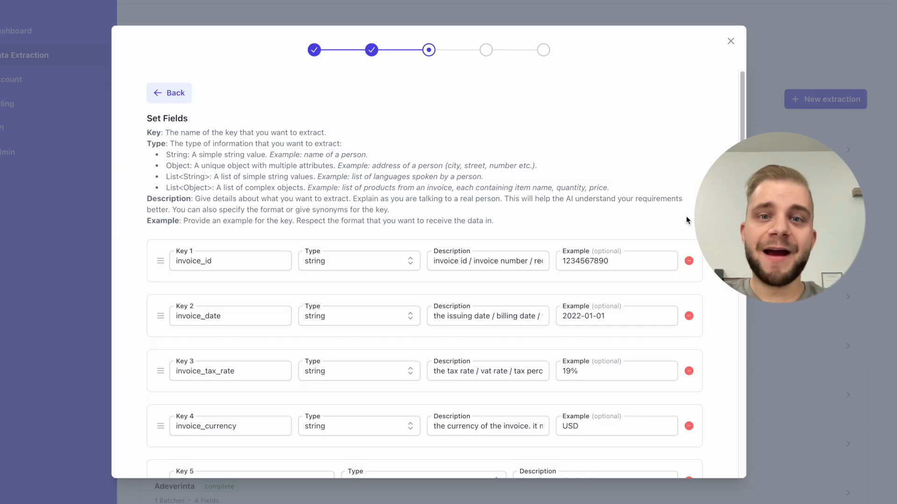
{"action": "scroll", "coordinate": [686, 220], "scroll_direction": "down", "scroll_amount": 5}
{"action": "scroll", "coordinate": [686, 220], "scroll_direction": "down", "scroll_amount": 5}
{"action": "scroll", "coordinate": [686, 220], "scroll_direction": "down", "scroll_amount": 3}
{"action": "scroll", "coordinate": [686, 220], "scroll_direction": "down", "scroll_amount": 3}
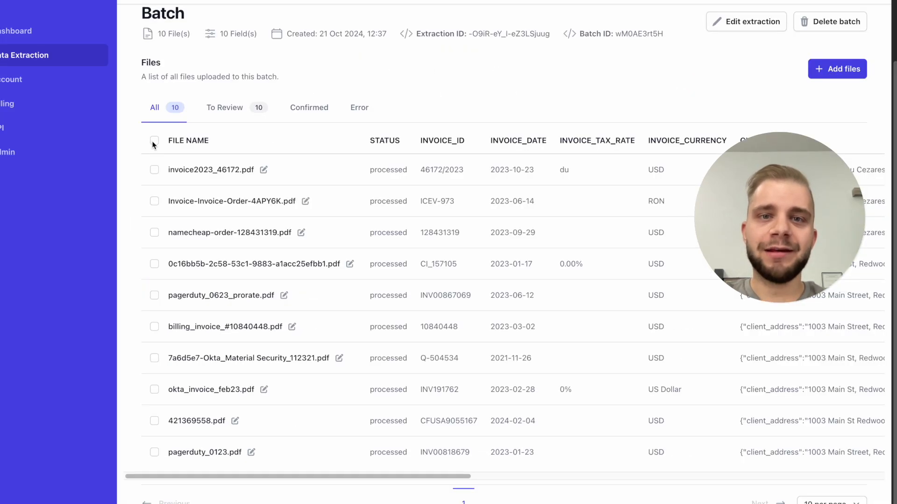
Select all 10 batch files and preview their export options before heading to the Dashboard.
{"action": "left_click", "coordinate": [154, 141]}
{"action": "left_click", "coordinate": [357, 141]}
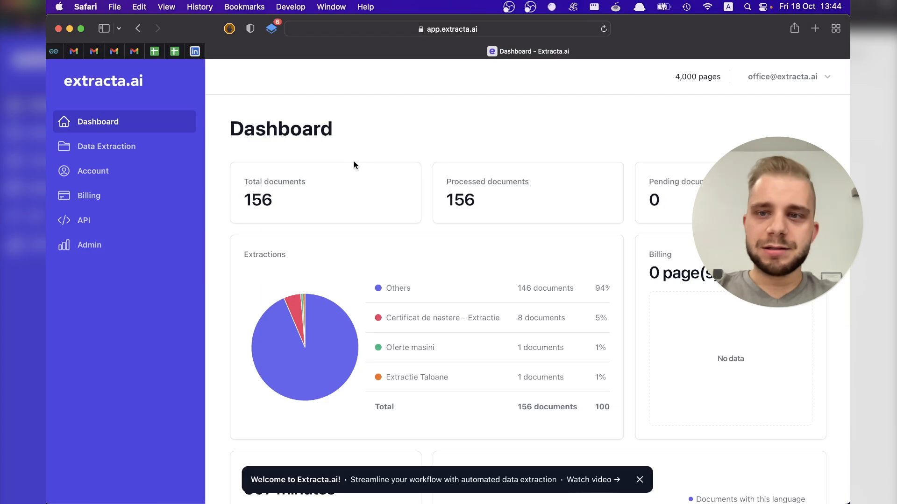
Start a new Data Extraction from the Invoice template and reach its Name field.
{"action": "left_click", "coordinate": [148, 148]}
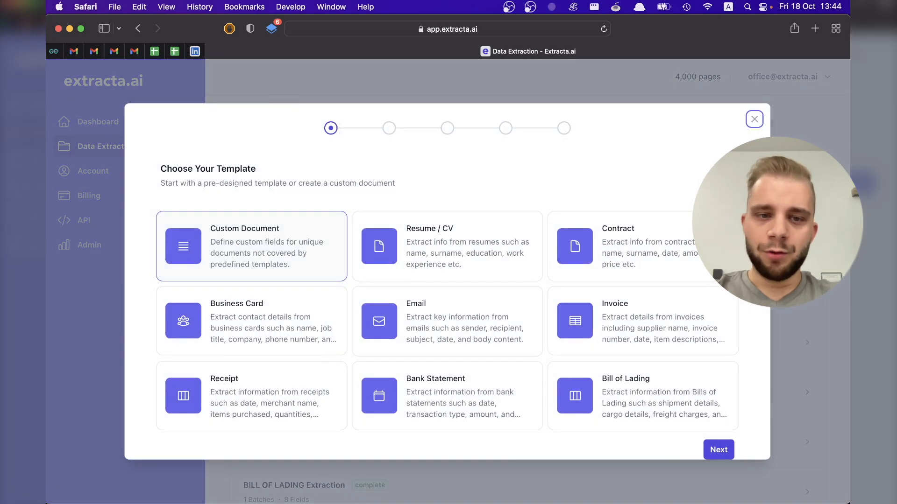
{"action": "left_click", "coordinate": [626, 320]}
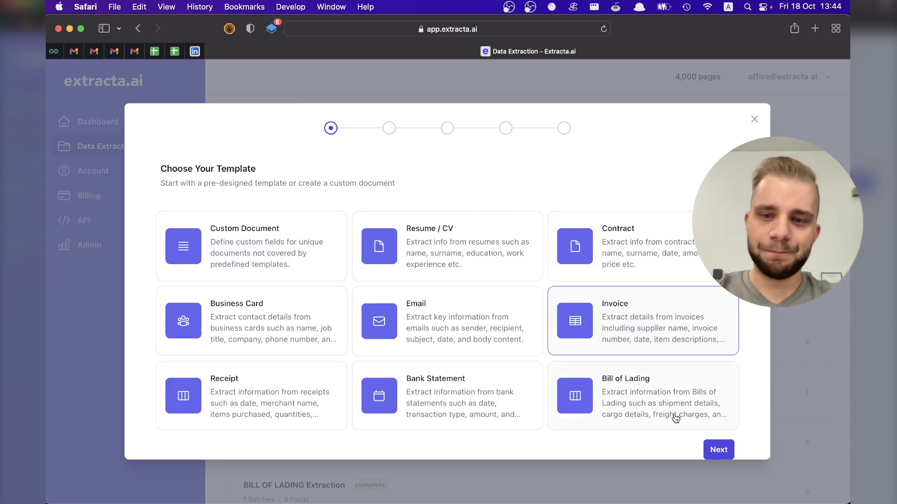
{"action": "left_click", "coordinate": [718, 449]}
{"action": "left_click", "coordinate": [348, 261]}
{"action": "type", "text": "Invoice extraction"}
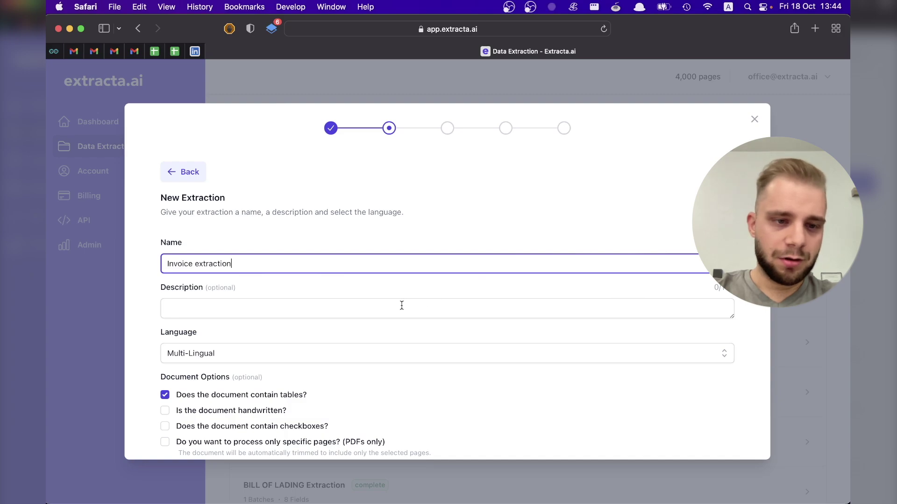
{"action": "scroll", "coordinate": [401, 306], "scroll_direction": "down", "scroll_amount": 3}
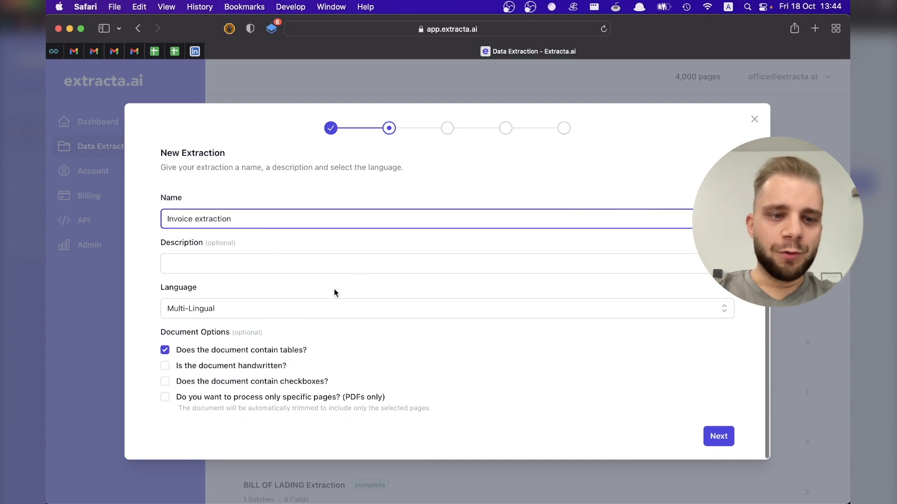
Name the extraction 'Invoice extraction', keep Multi-Lingual language, and continue to Set Fields.
{"action": "left_click", "coordinate": [334, 305]}
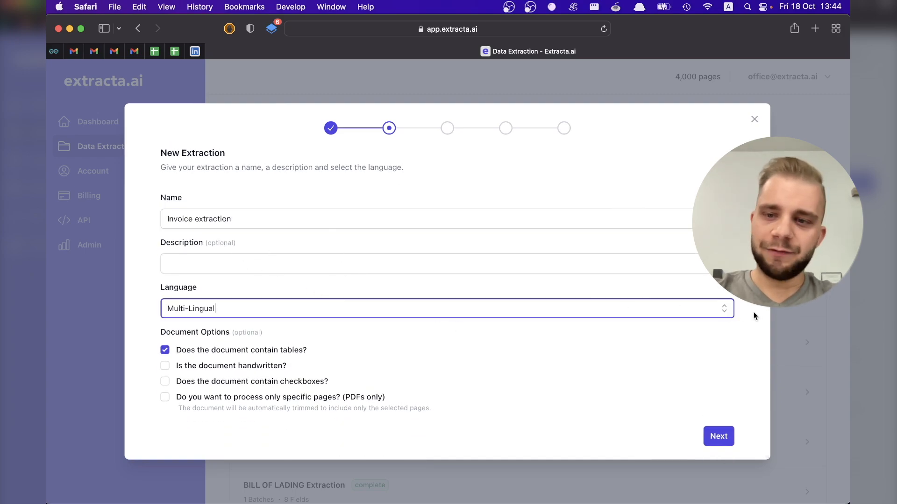
{"action": "left_click", "coordinate": [727, 313]}
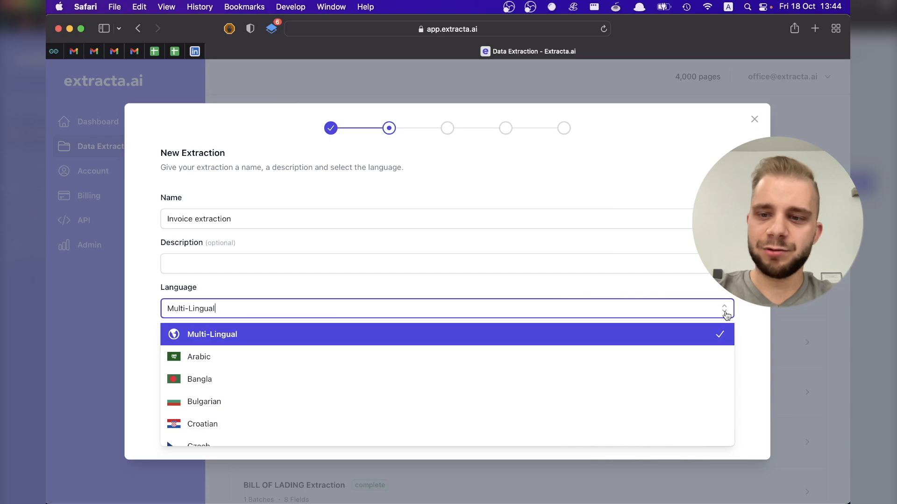
{"action": "left_click", "coordinate": [744, 303]}
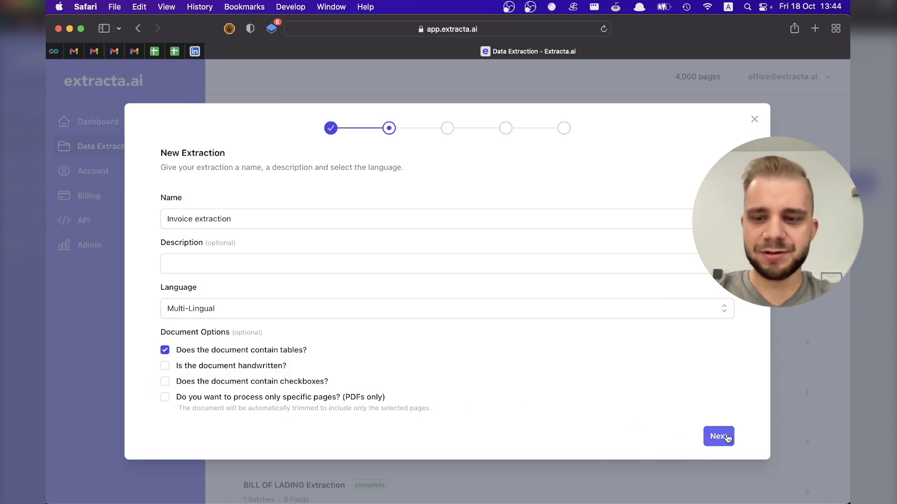
{"action": "left_click", "coordinate": [727, 438]}
{"action": "scroll", "coordinate": [449, 371], "scroll_direction": "down", "scroll_amount": 3}
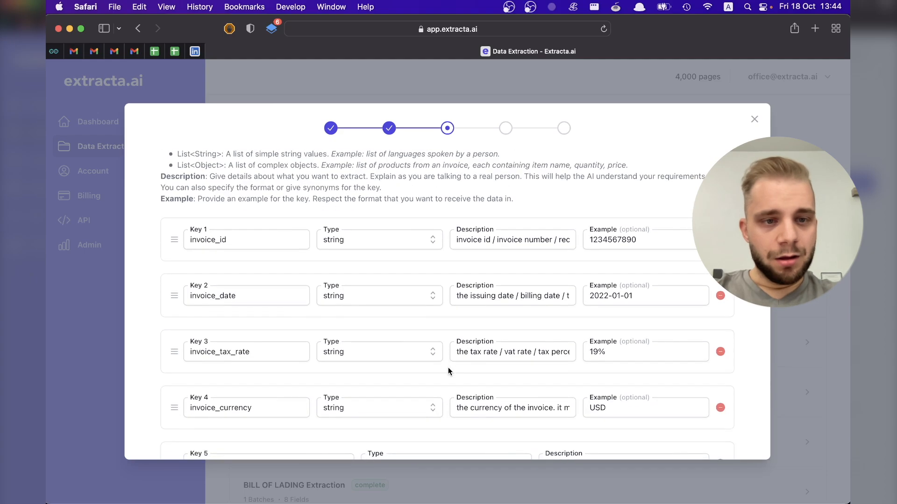
{"action": "scroll", "coordinate": [260, 240], "scroll_direction": "down", "scroll_amount": 2}
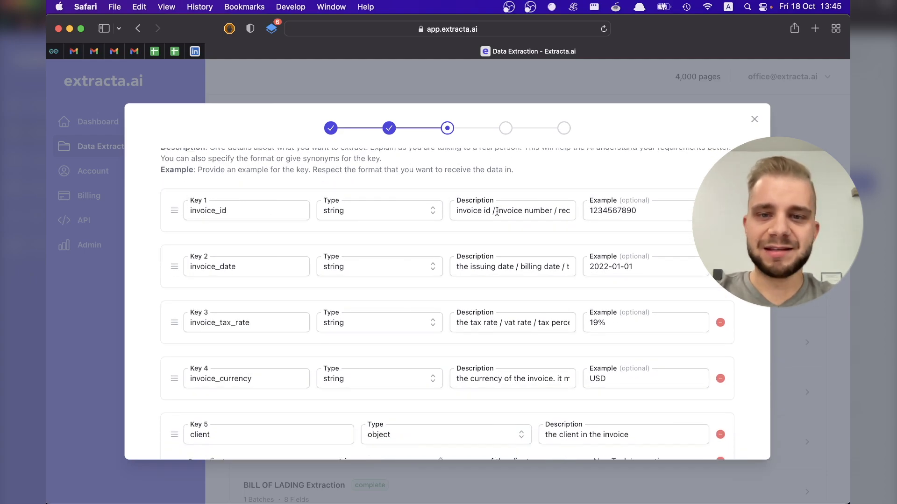
{"action": "scroll", "coordinate": [505, 268], "scroll_direction": "up", "scroll_amount": 3}
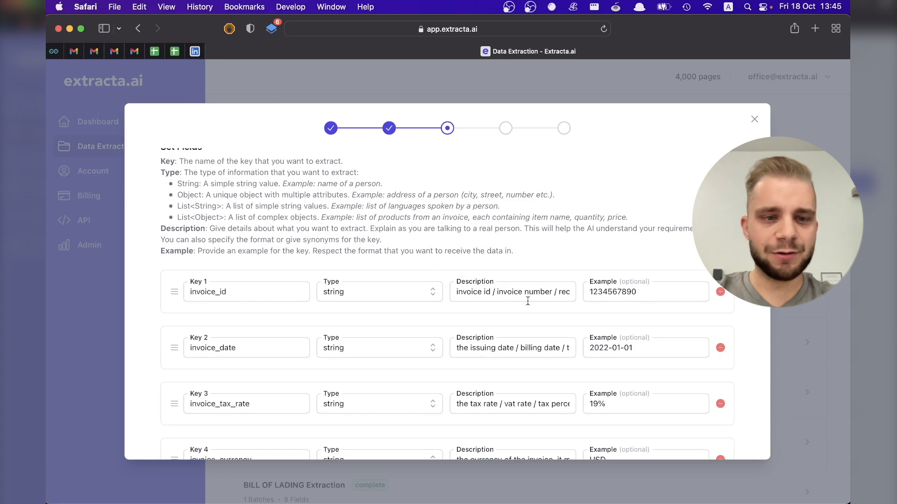
{"action": "scroll", "coordinate": [528, 301], "scroll_direction": "down", "scroll_amount": 2}
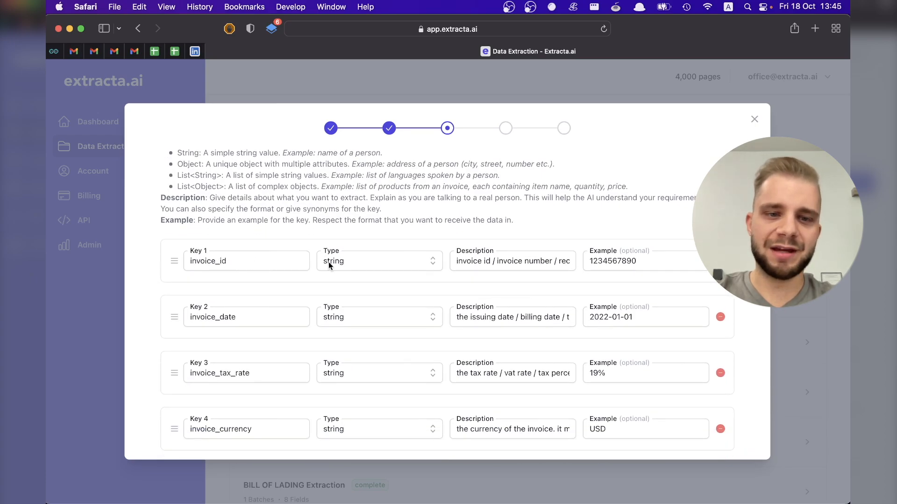
Review the invoice_id description, remove the invoice_tax_amount field, and continue to file upload.
{"action": "left_click", "coordinate": [527, 261]}
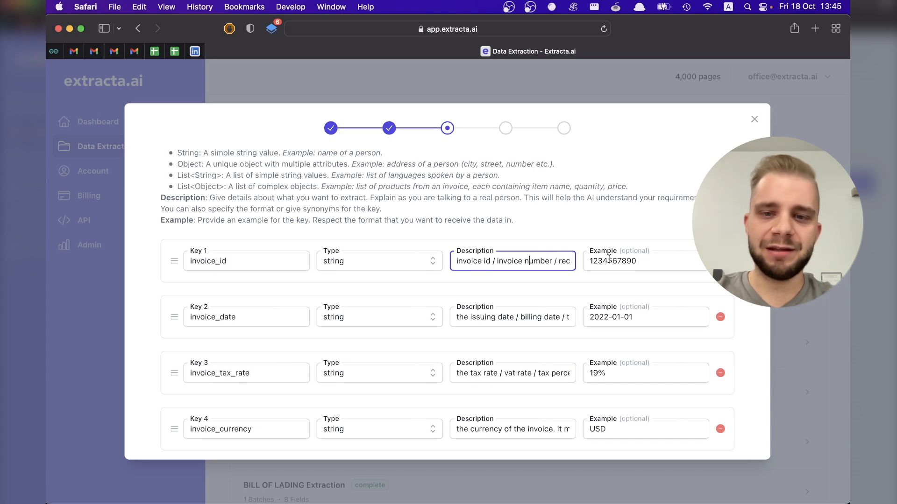
{"action": "key", "text": "Right"}
{"action": "key", "text": "Right"}
{"action": "key", "text": "Right"}
{"action": "key", "text": "Right"}
{"action": "key", "text": "Right"}
{"action": "key", "text": "Right"}
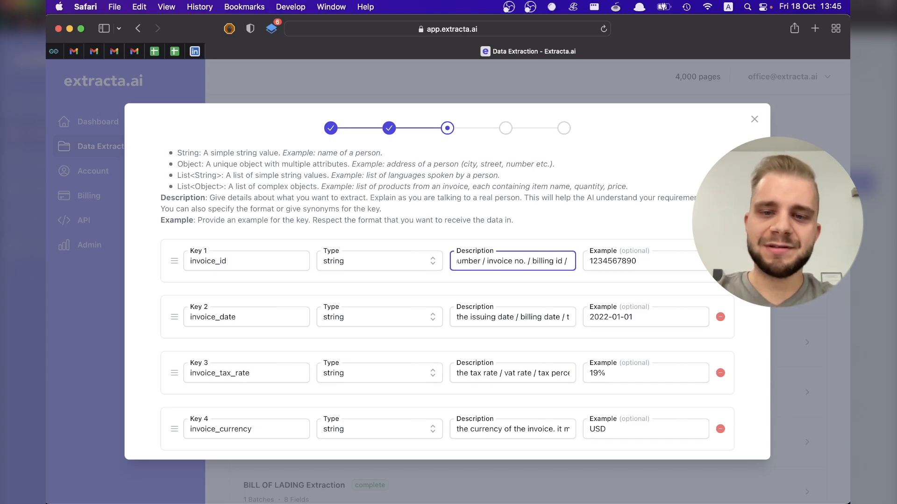
{"action": "key", "text": "Right"}
{"action": "key", "text": "Right"}
{"action": "key", "text": "Right"}
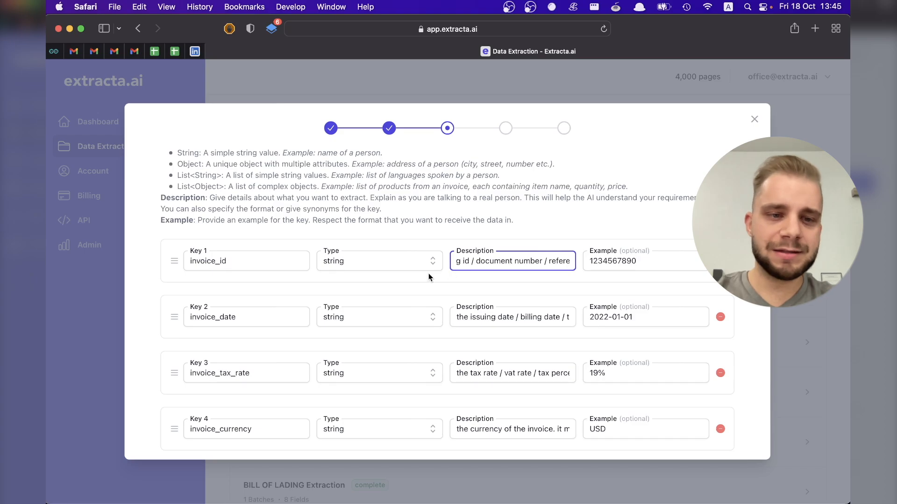
{"action": "scroll", "coordinate": [394, 296], "scroll_direction": "down", "scroll_amount": 2}
{"action": "scroll", "coordinate": [395, 296], "scroll_direction": "down", "scroll_amount": 3}
{"action": "scroll", "coordinate": [394, 295], "scroll_direction": "down", "scroll_amount": 2}
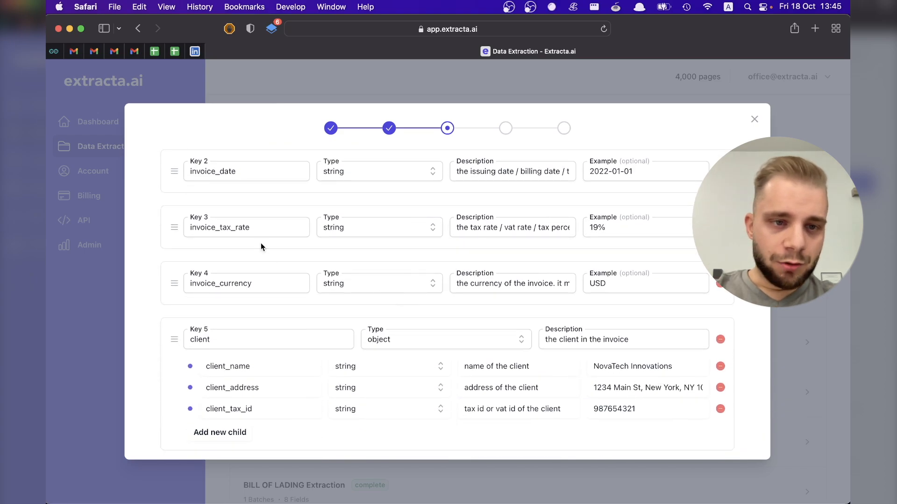
{"action": "scroll", "coordinate": [387, 289], "scroll_direction": "down", "scroll_amount": 3}
{"action": "scroll", "coordinate": [485, 349], "scroll_direction": "down", "scroll_amount": 4}
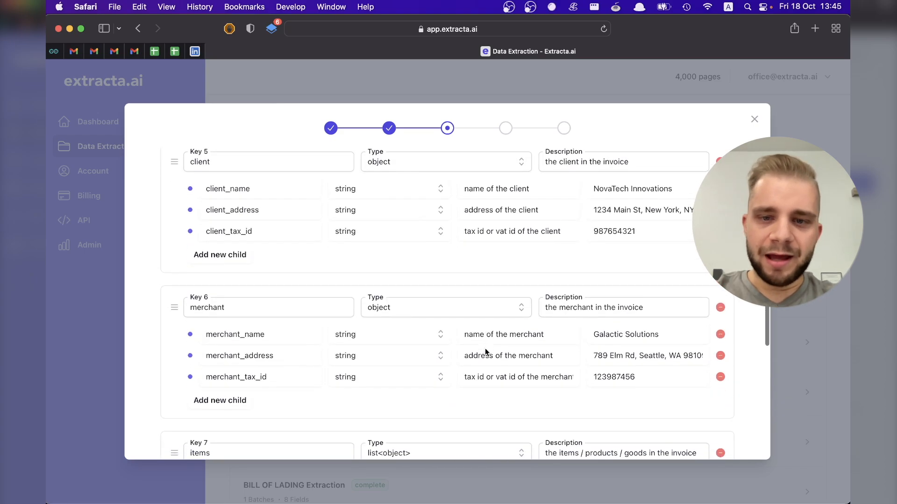
{"action": "scroll", "coordinate": [484, 349], "scroll_direction": "down", "scroll_amount": 2}
{"action": "scroll", "coordinate": [486, 349], "scroll_direction": "down", "scroll_amount": 3}
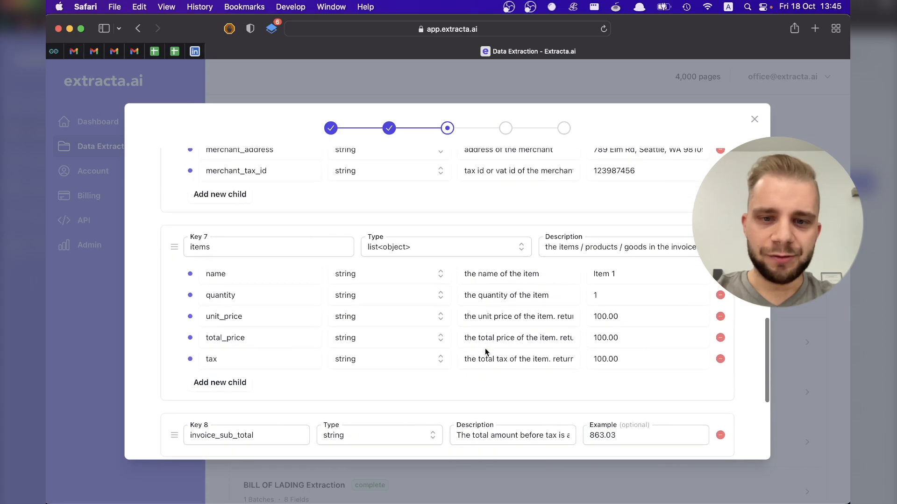
{"action": "scroll", "coordinate": [485, 349], "scroll_direction": "down", "scroll_amount": 3}
{"action": "scroll", "coordinate": [485, 348], "scroll_direction": "down", "scroll_amount": 3}
{"action": "scroll", "coordinate": [485, 349], "scroll_direction": "down", "scroll_amount": 2}
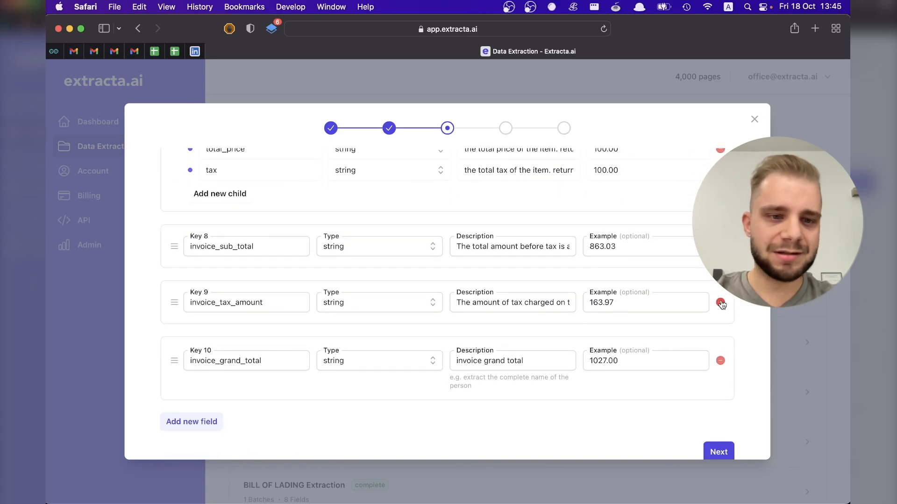
{"action": "left_click", "coordinate": [720, 302]}
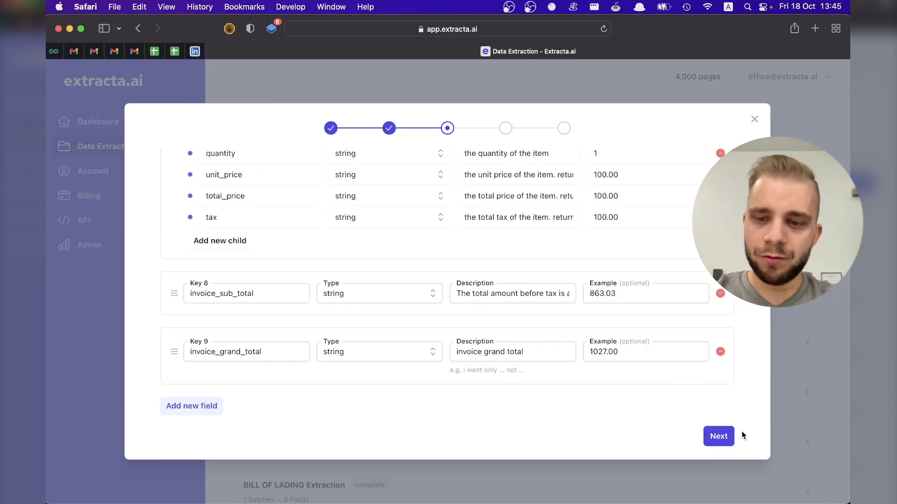
{"action": "scroll", "coordinate": [652, 272], "scroll_direction": "up", "scroll_amount": 8}
{"action": "scroll", "coordinate": [653, 271], "scroll_direction": "down", "scroll_amount": 8}
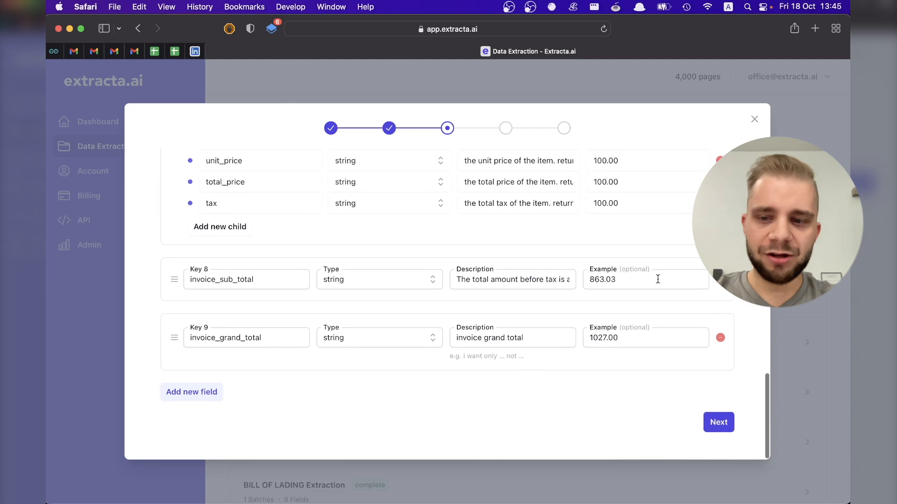
{"action": "left_click", "coordinate": [717, 437]}
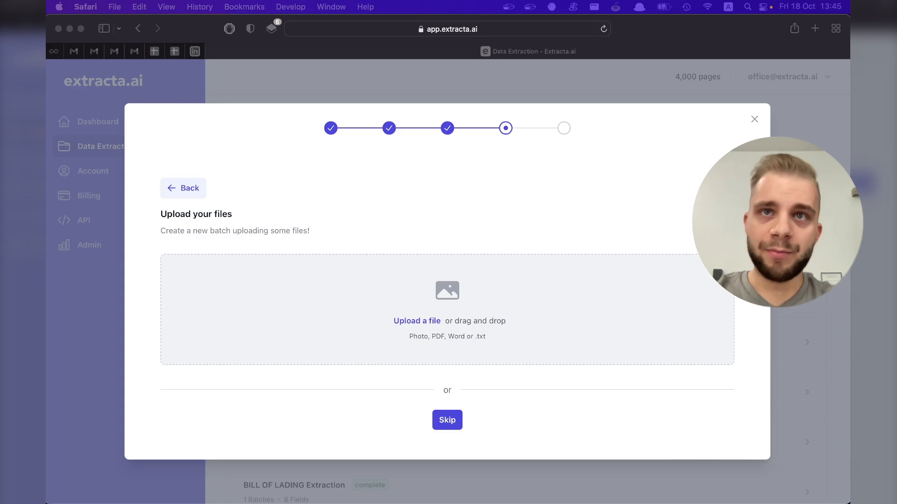
Drop the ten invoice PDFs into the upload area and upload them as a new batch.
{"action": "left_click_drag", "start_coordinate": [448, 491], "coordinate": [449, 336]}
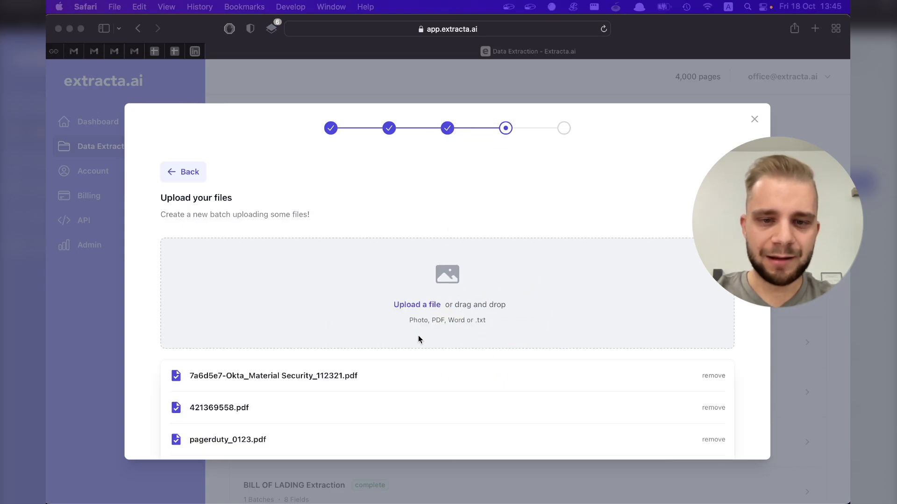
{"action": "scroll", "coordinate": [421, 337], "scroll_direction": "down", "scroll_amount": 5}
{"action": "scroll", "coordinate": [442, 376], "scroll_direction": "up", "scroll_amount": 1}
{"action": "left_click", "coordinate": [718, 406]}
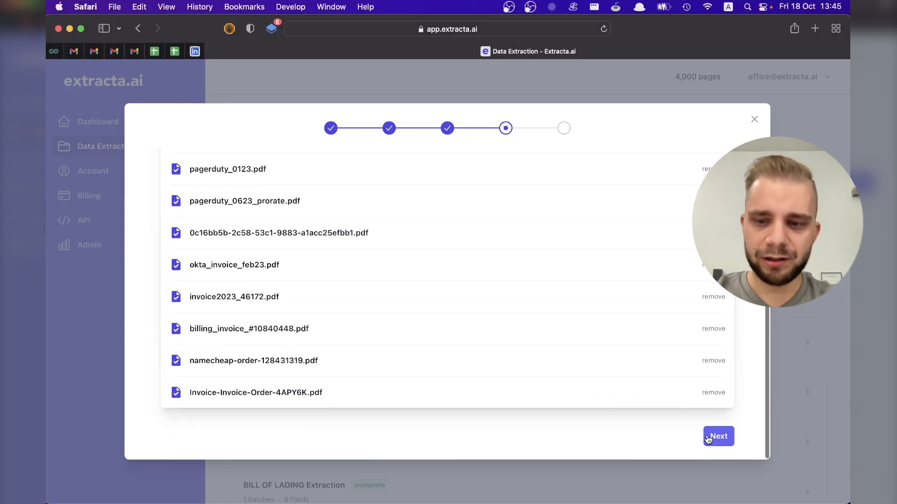
{"action": "left_click", "coordinate": [481, 343]}
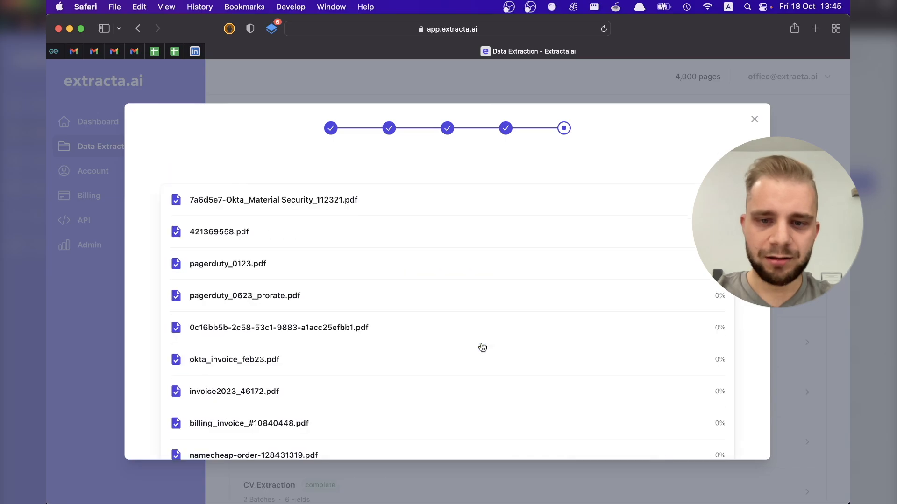
{"action": "scroll", "coordinate": [480, 344], "scroll_direction": "down", "scroll_amount": 3}
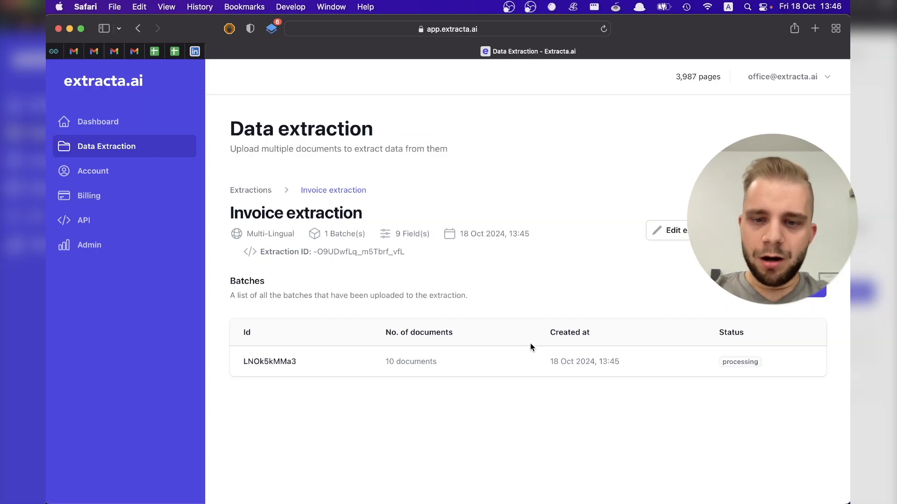
Open the new batch to see the extracted values for its ten files.
{"action": "left_click", "coordinate": [509, 366]}
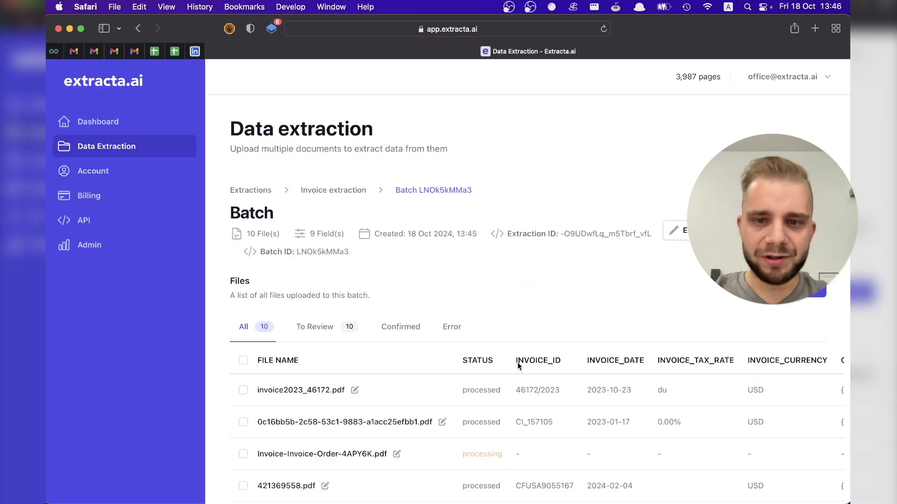
{"action": "scroll", "coordinate": [570, 397], "scroll_direction": "down", "scroll_amount": 5}
{"action": "scroll", "coordinate": [569, 398], "scroll_direction": "down", "scroll_amount": 5}
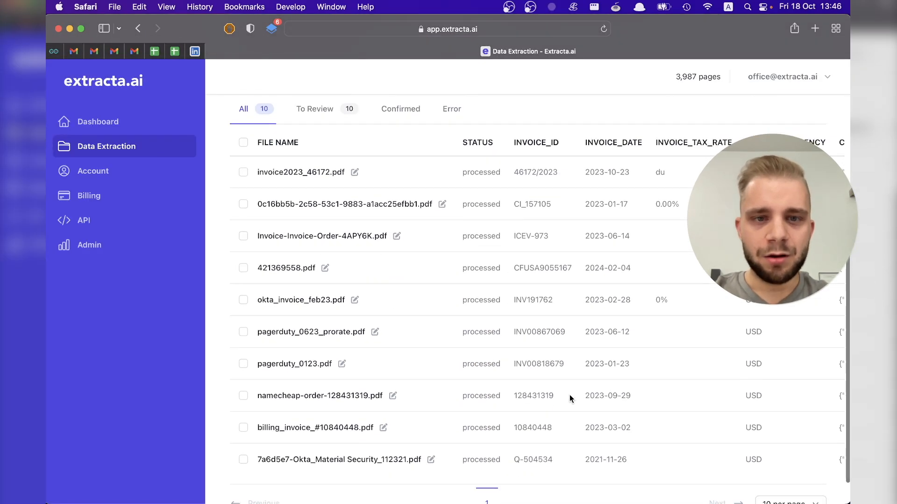
{"action": "scroll", "coordinate": [612, 273], "scroll_direction": "up", "scroll_amount": 5}
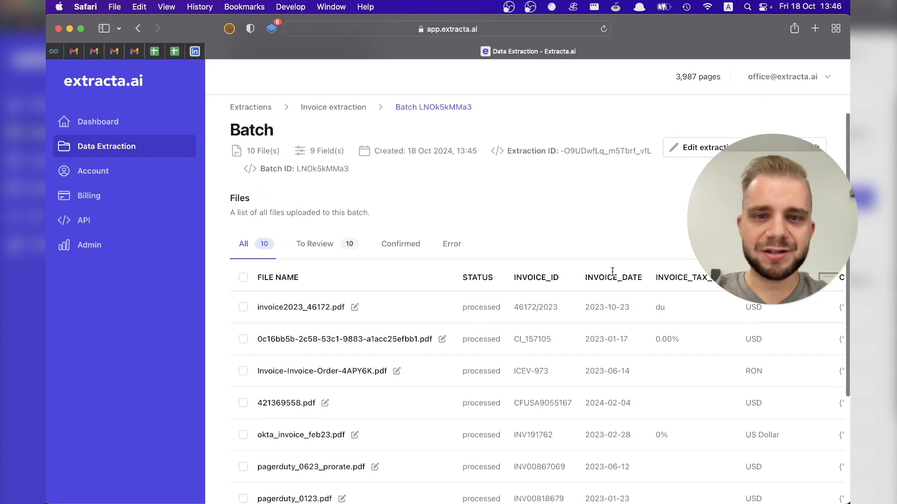
{"action": "scroll", "coordinate": [612, 273], "scroll_direction": "down", "scroll_amount": 1}
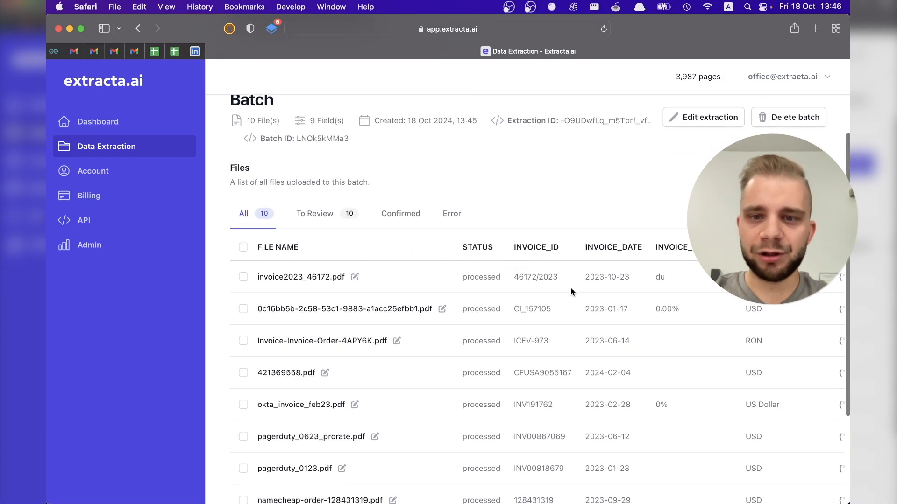
{"action": "scroll", "coordinate": [509, 348], "scroll_direction": "right", "scroll_amount": 3}
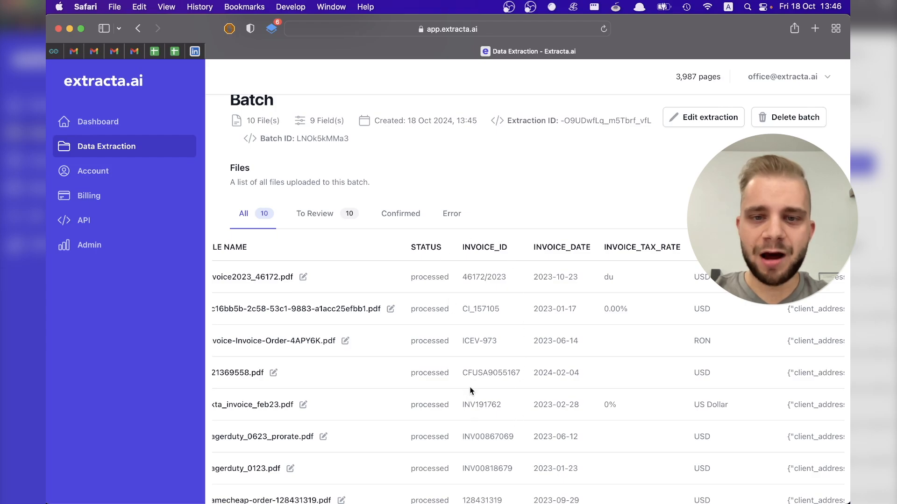
{"action": "scroll", "coordinate": [589, 292], "scroll_direction": "right", "scroll_amount": 4}
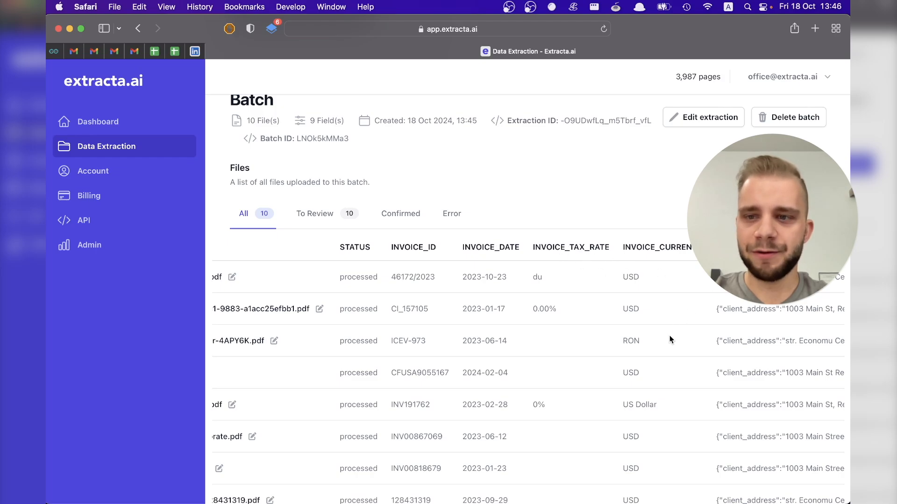
{"action": "scroll", "coordinate": [669, 339], "scroll_direction": "up", "scroll_amount": 4}
{"action": "left_click", "coordinate": [674, 222]}
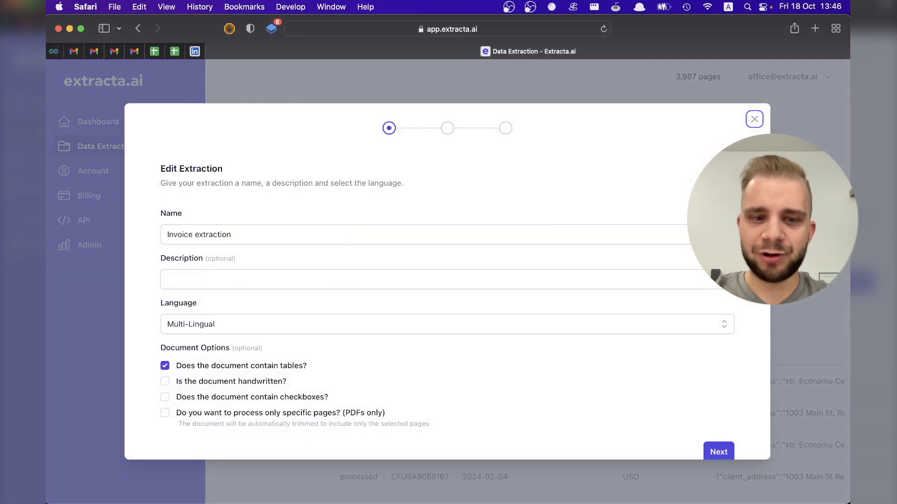
{"action": "scroll", "coordinate": [448, 332], "scroll_direction": "down", "scroll_amount": 2}
{"action": "left_click", "coordinate": [712, 439]}
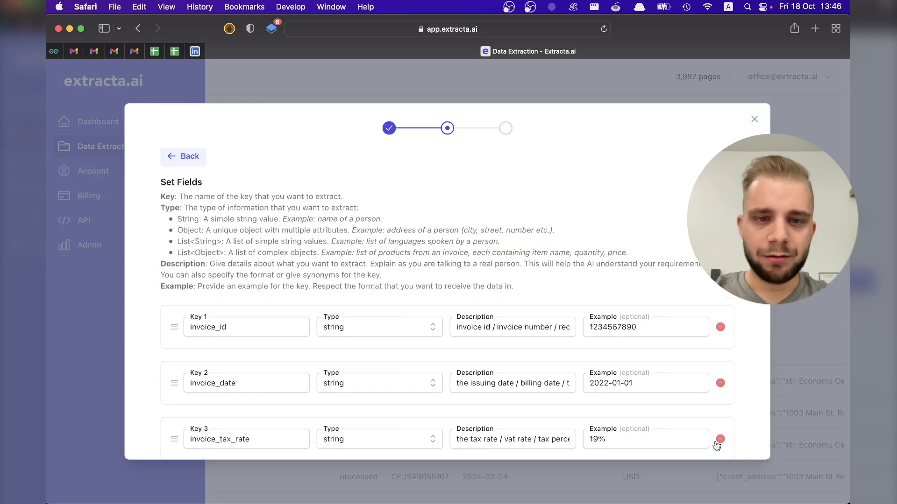
{"action": "scroll", "coordinate": [500, 348], "scroll_direction": "down", "scroll_amount": 3}
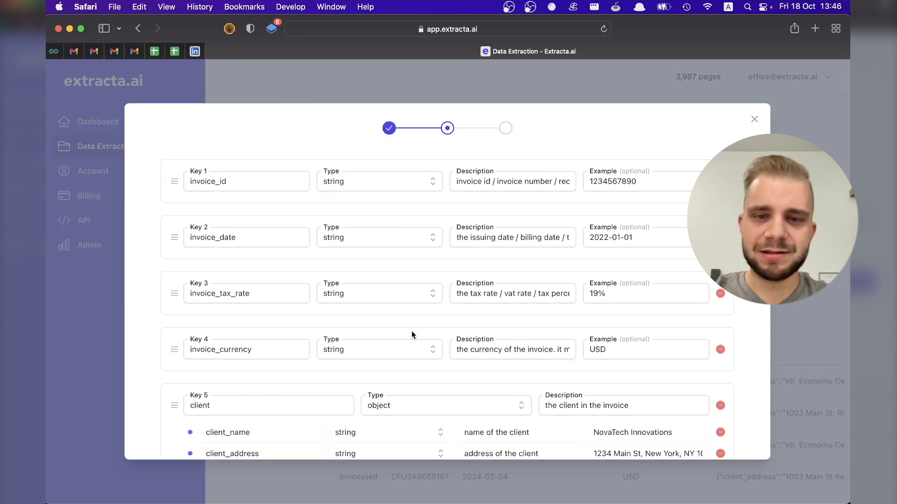
{"action": "scroll", "coordinate": [421, 322], "scroll_direction": "up", "scroll_amount": 4}
{"action": "scroll", "coordinate": [521, 290], "scroll_direction": "down", "scroll_amount": 1}
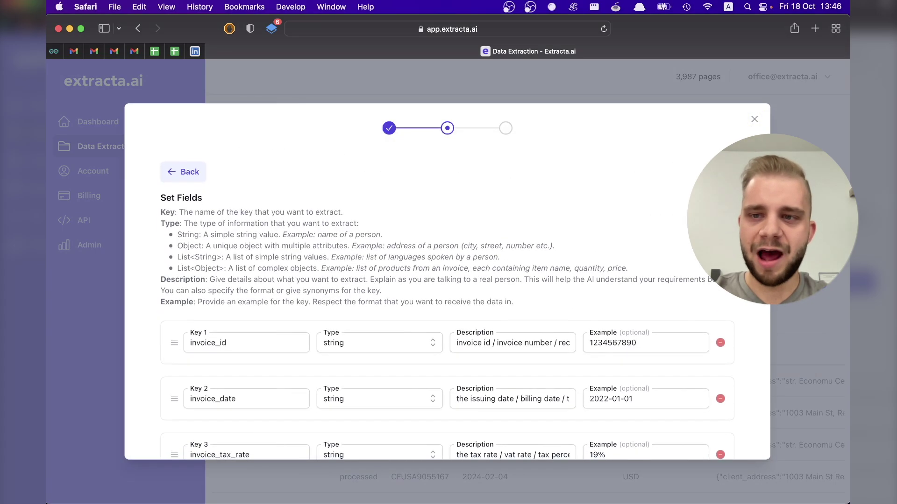
{"action": "left_click", "coordinate": [753, 119]}
{"action": "scroll", "coordinate": [474, 372], "scroll_direction": "left", "scroll_amount": 5}
{"action": "scroll", "coordinate": [490, 372], "scroll_direction": "down", "scroll_amount": 1}
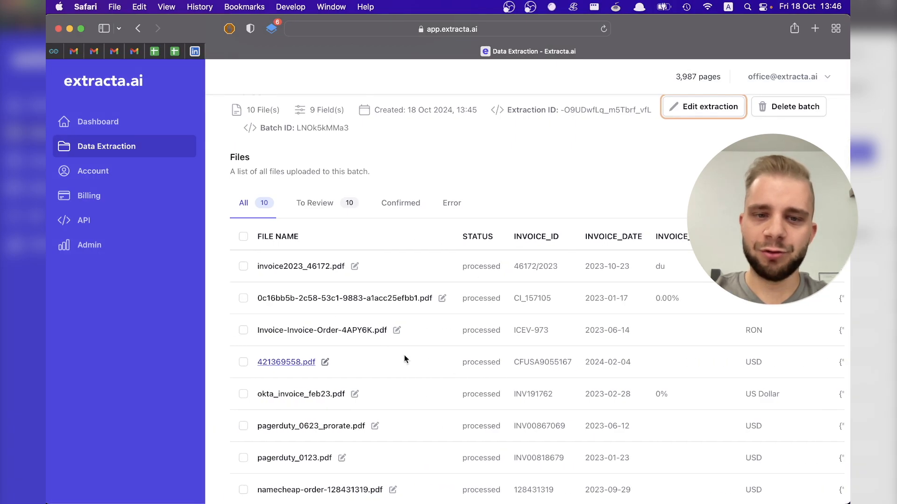
{"action": "scroll", "coordinate": [491, 372], "scroll_direction": "up", "scroll_amount": 1}
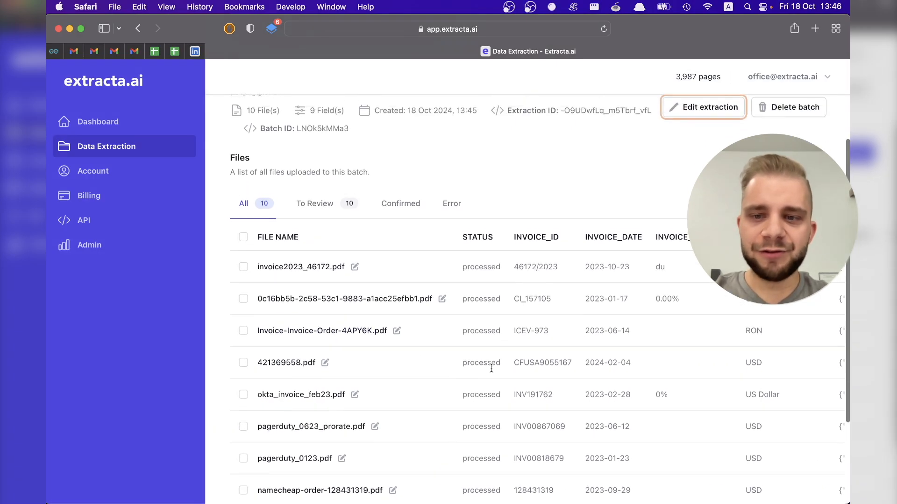
Open the Cloudflare invoice result and check its invoice ID and date against the original PDF.
{"action": "left_click", "coordinate": [353, 304]}
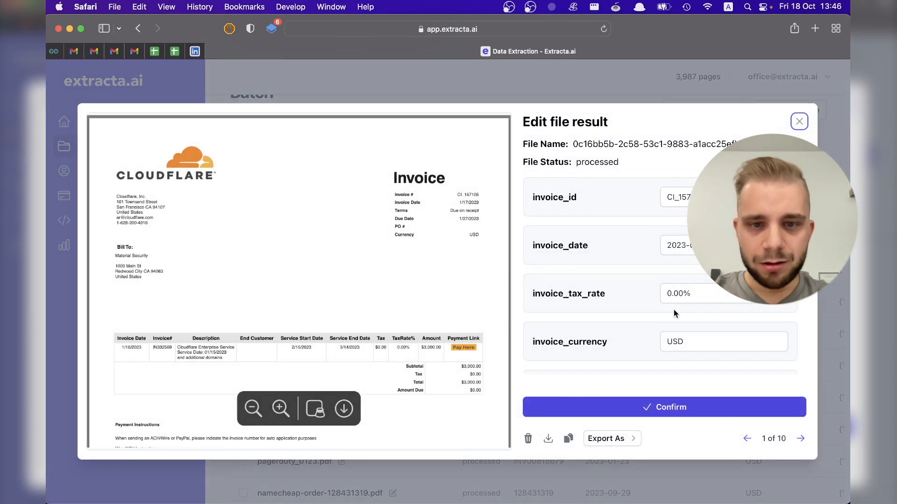
{"action": "scroll", "coordinate": [460, 278], "scroll_direction": "down", "scroll_amount": 2}
{"action": "scroll", "coordinate": [460, 278], "scroll_direction": "up", "scroll_amount": 2}
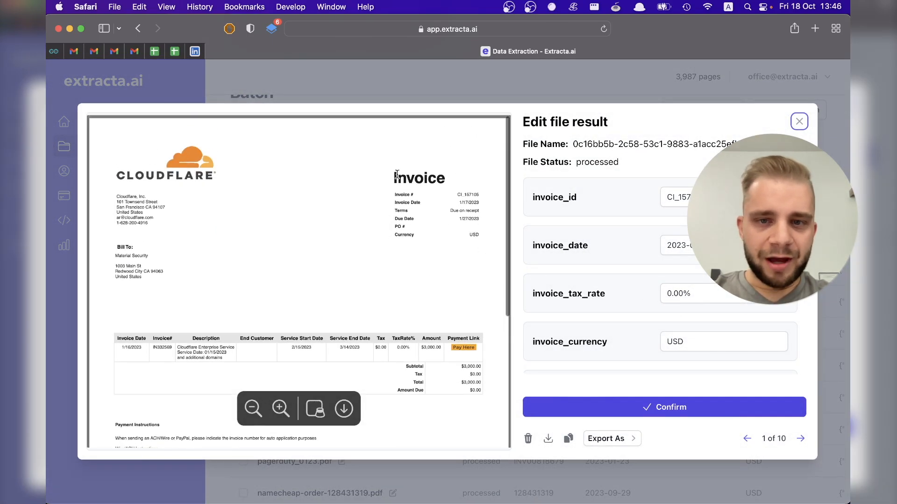
{"action": "scroll", "coordinate": [372, 286], "scroll_direction": "down", "scroll_amount": 3}
{"action": "scroll", "coordinate": [382, 284], "scroll_direction": "up", "scroll_amount": 3}
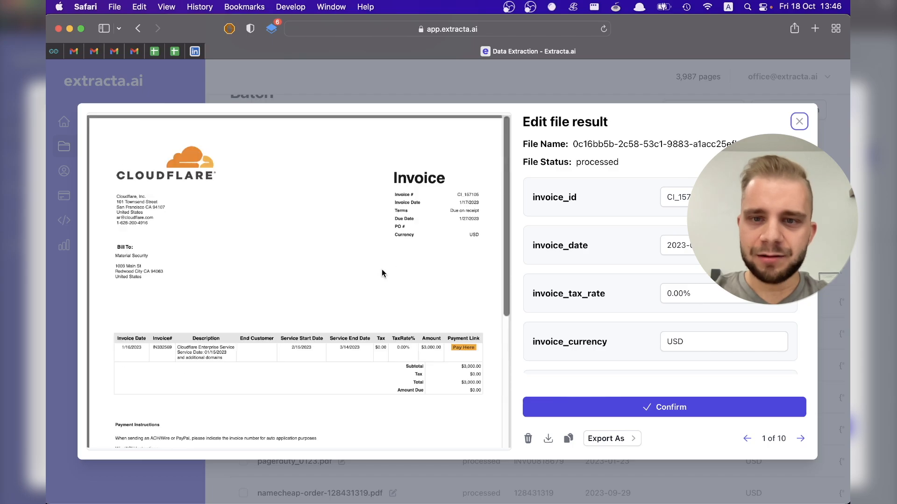
{"action": "scroll", "coordinate": [621, 278], "scroll_direction": "down", "scroll_amount": 2}
{"action": "scroll", "coordinate": [622, 278], "scroll_direction": "up", "scroll_amount": 2}
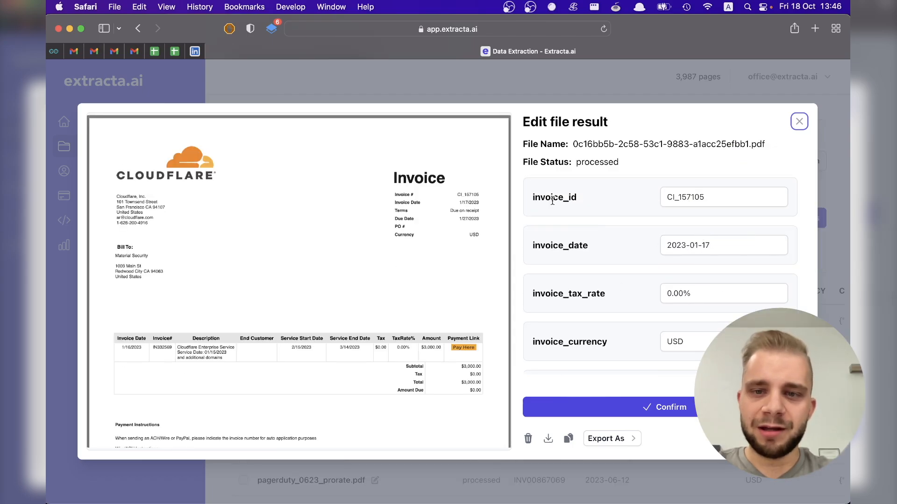
{"action": "double_click", "coordinate": [685, 197]}
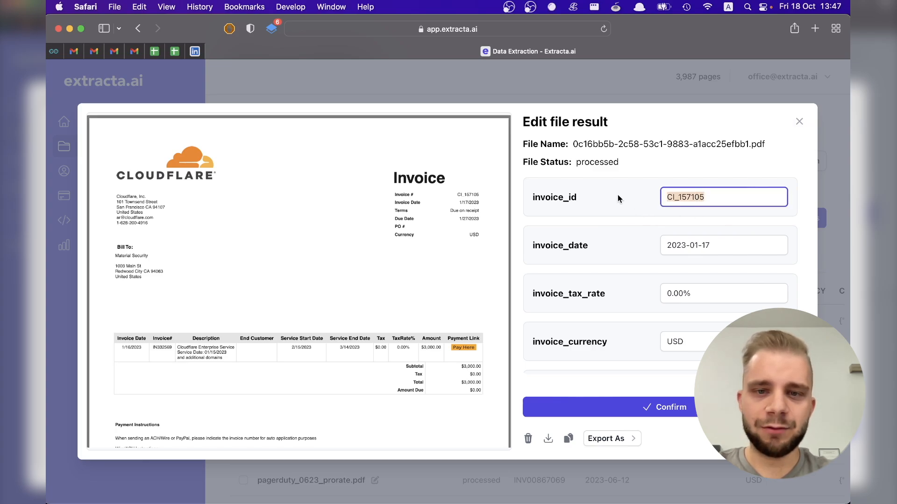
{"action": "scroll", "coordinate": [722, 238], "scroll_direction": "down", "scroll_amount": 3}
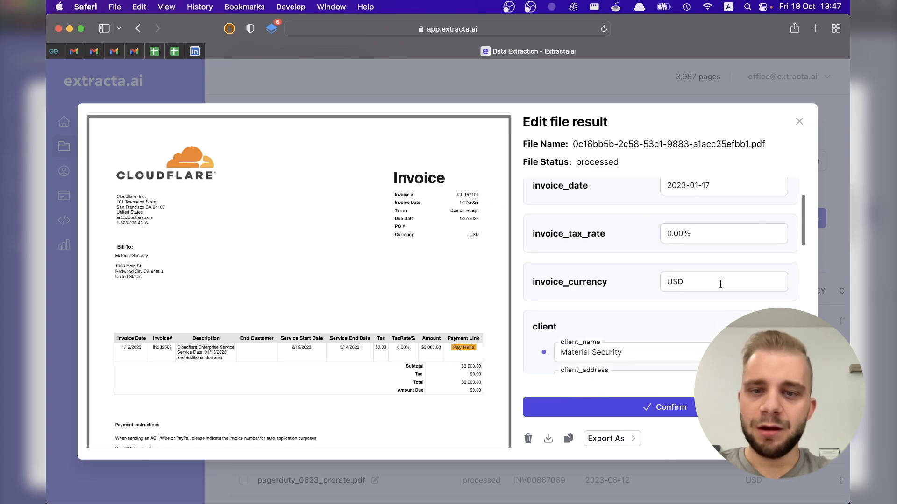
{"action": "scroll", "coordinate": [721, 238], "scroll_direction": "up", "scroll_amount": 1}
{"action": "left_click", "coordinate": [731, 220]}
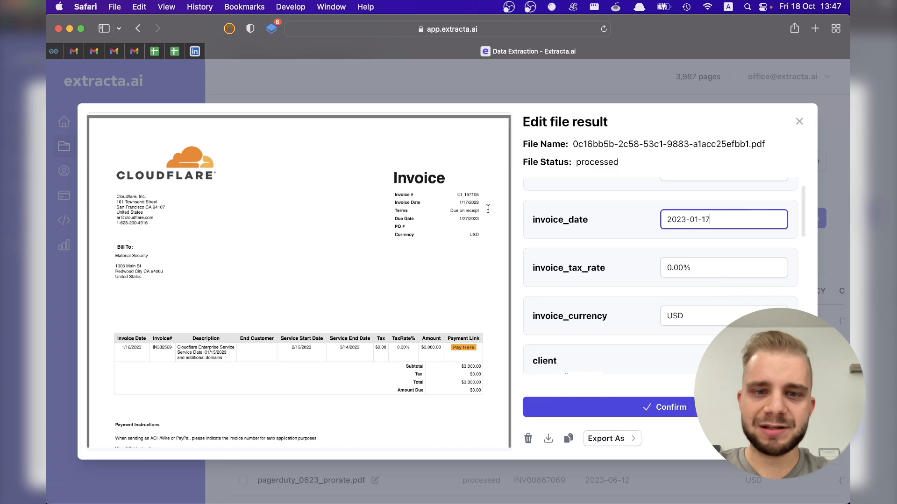
{"action": "left_click", "coordinate": [735, 304]}
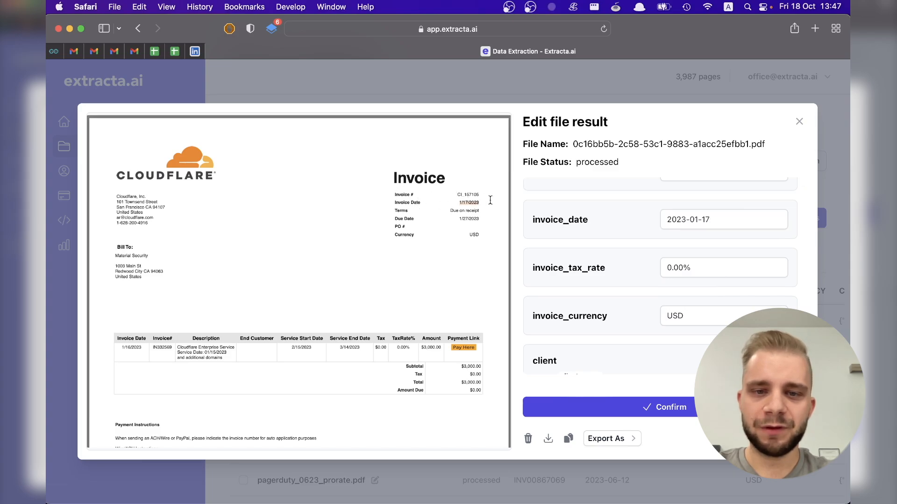
{"action": "scroll", "coordinate": [735, 305], "scroll_direction": "down", "scroll_amount": 2}
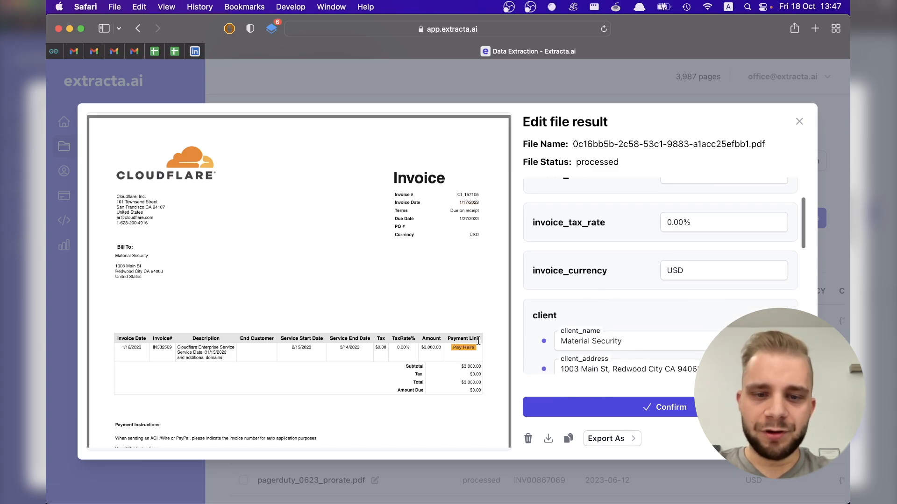
{"action": "scroll", "coordinate": [401, 336], "scroll_direction": "down", "scroll_amount": 1}
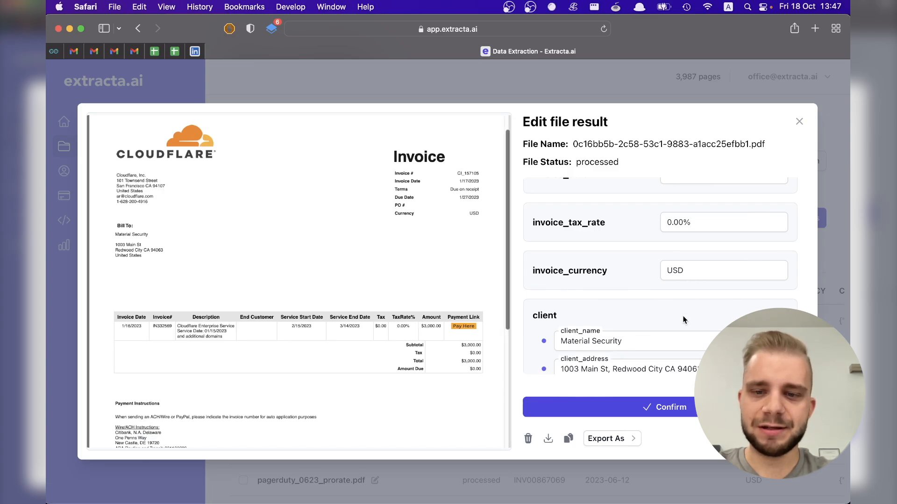
{"action": "scroll", "coordinate": [683, 318], "scroll_direction": "down", "scroll_amount": 2}
{"action": "scroll", "coordinate": [683, 317], "scroll_direction": "down", "scroll_amount": 1}
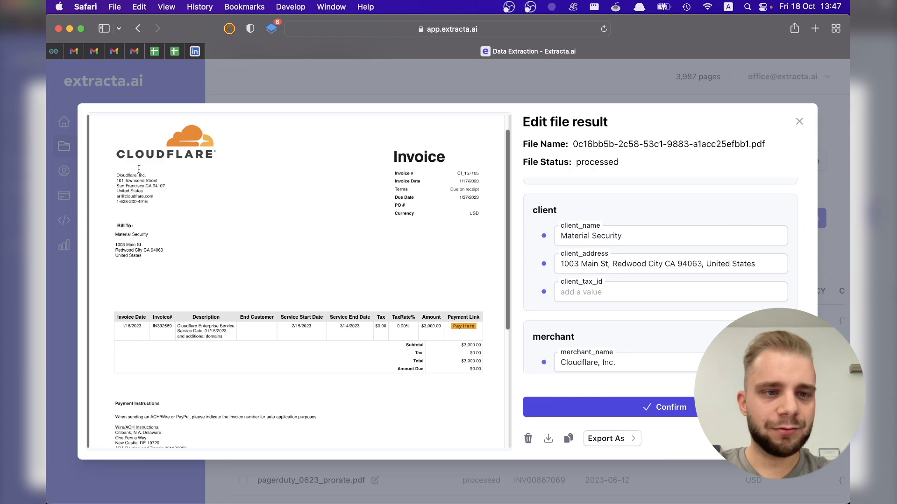
{"action": "scroll", "coordinate": [469, 309], "scroll_direction": "down", "scroll_amount": 5}
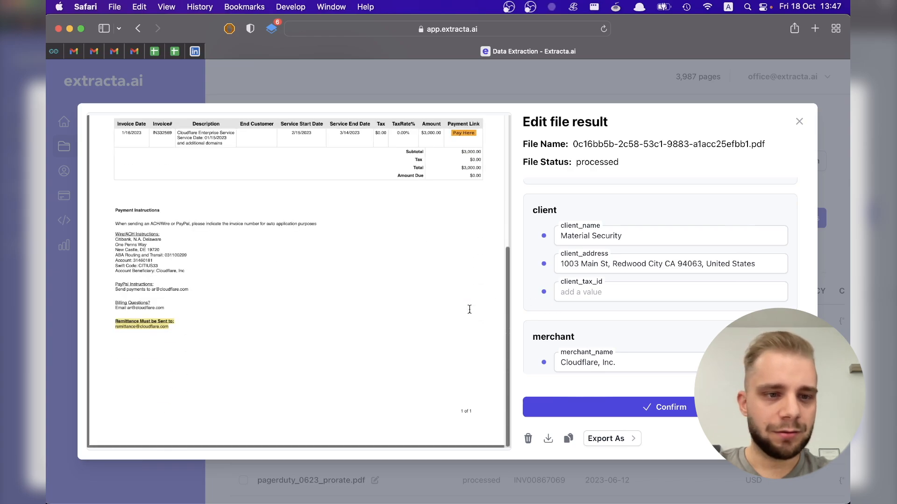
{"action": "scroll", "coordinate": [223, 331], "scroll_direction": "up", "scroll_amount": 5}
{"action": "scroll", "coordinate": [672, 280], "scroll_direction": "down", "scroll_amount": 3}
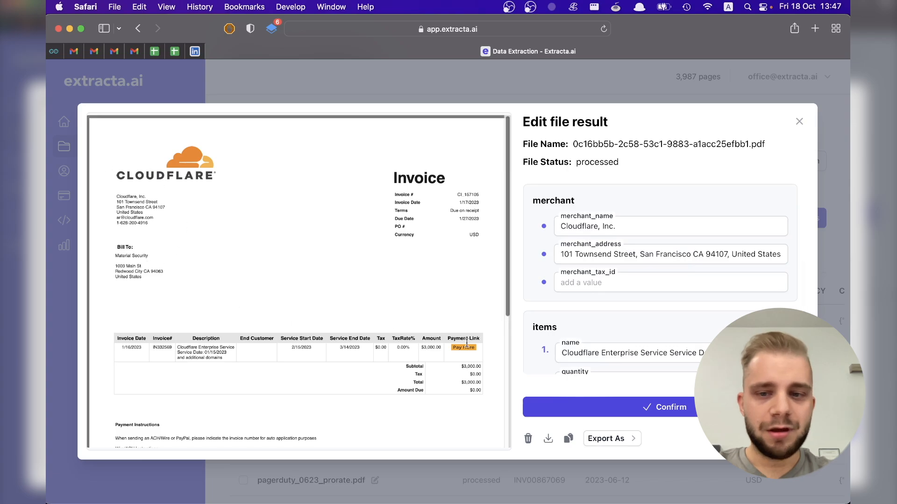
{"action": "scroll", "coordinate": [732, 294], "scroll_direction": "down", "scroll_amount": 5}
{"action": "scroll", "coordinate": [732, 294], "scroll_direction": "down", "scroll_amount": 4}
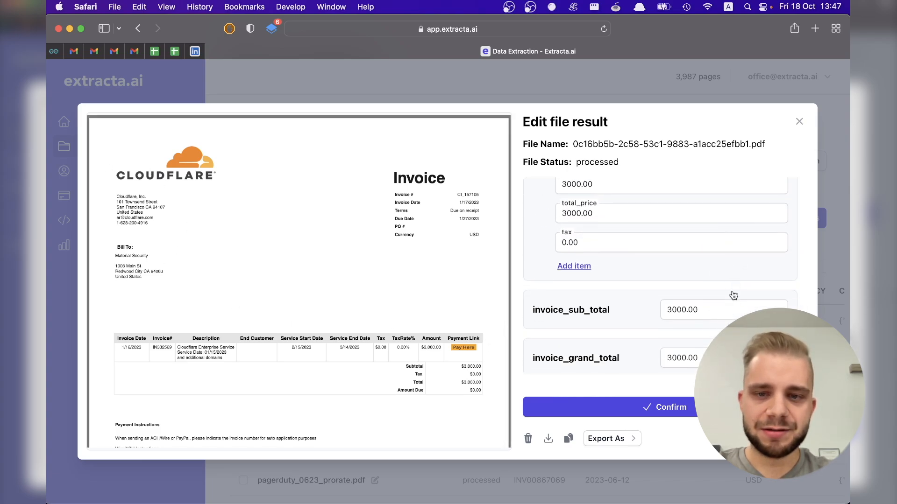
{"action": "scroll", "coordinate": [732, 295], "scroll_direction": "up", "scroll_amount": 4}
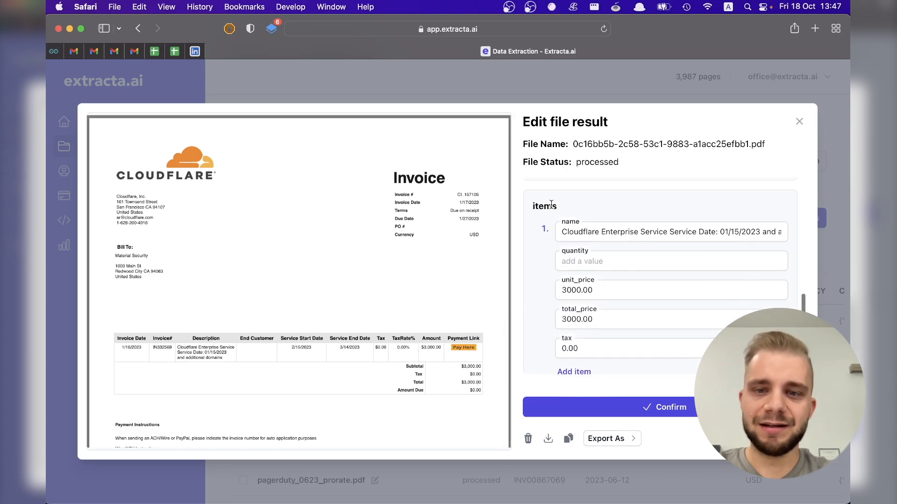
{"action": "scroll", "coordinate": [611, 300], "scroll_direction": "down", "scroll_amount": 1}
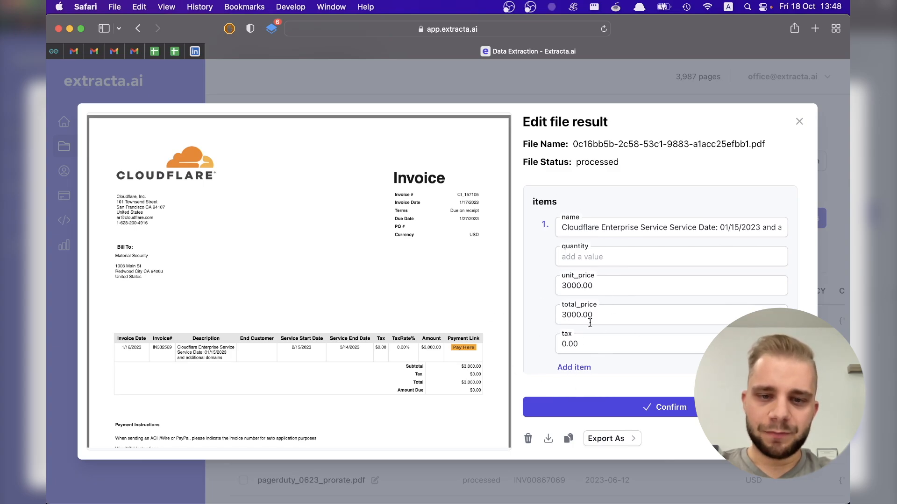
{"action": "scroll", "coordinate": [589, 322], "scroll_direction": "down", "scroll_amount": 3}
{"action": "scroll", "coordinate": [589, 280], "scroll_direction": "down", "scroll_amount": 1}
{"action": "scroll", "coordinate": [599, 223], "scroll_direction": "up", "scroll_amount": 8}
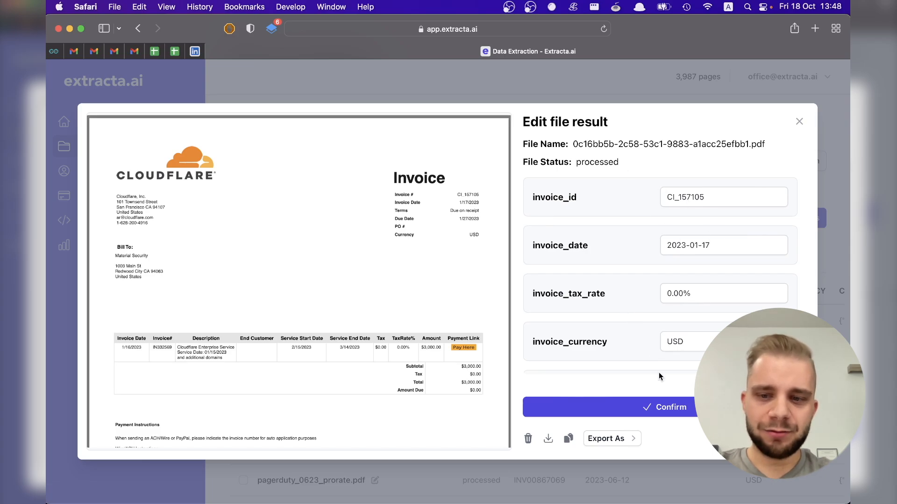
Confirm the Cloudflare invoice, skip ahead to file 5 of 10, and close the review.
{"action": "left_click", "coordinate": [654, 411]}
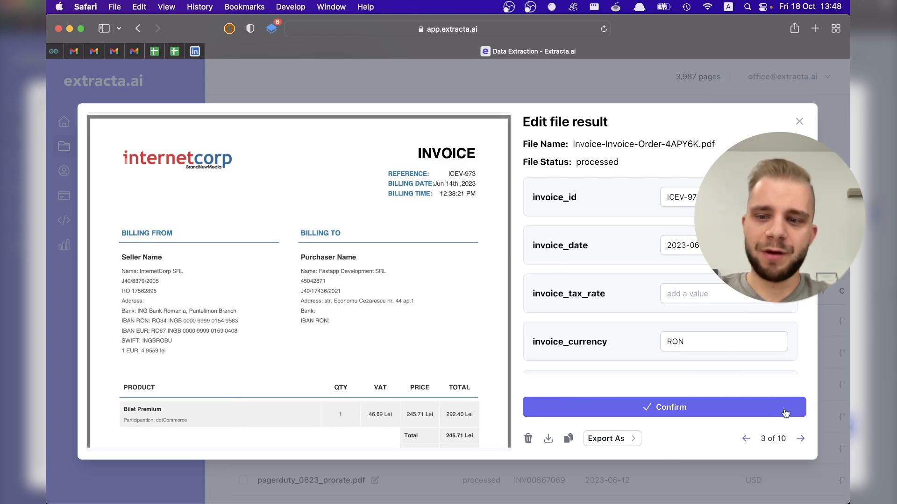
{"action": "left_click", "coordinate": [799, 439]}
{"action": "left_click", "coordinate": [797, 439]}
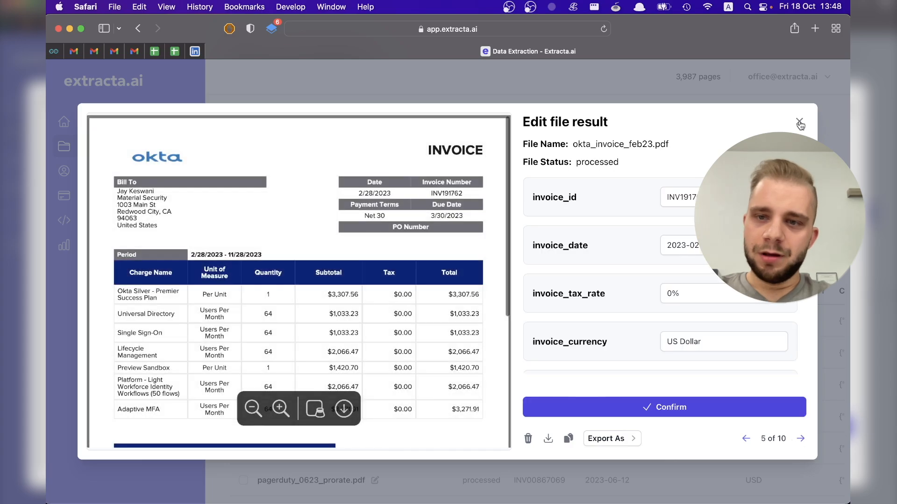
{"action": "key", "text": "Escape"}
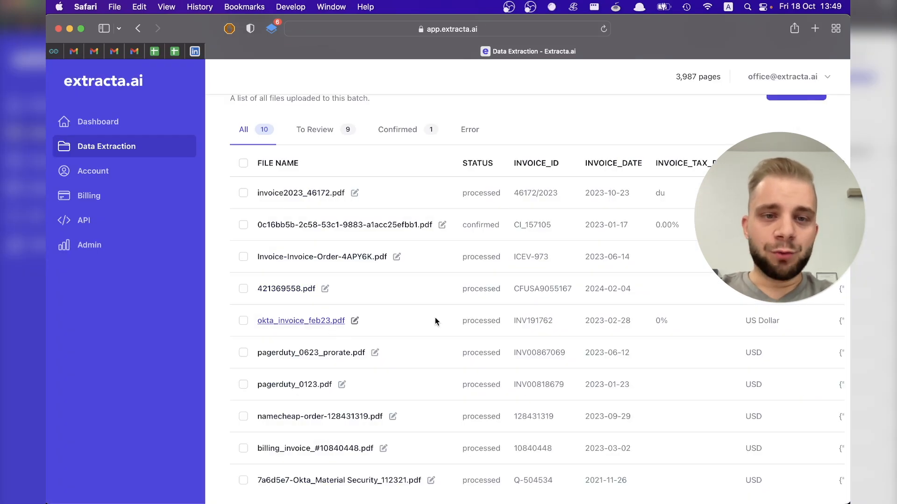
Select all 10 batch files and choose JSON (after CSV) as the export format.
{"action": "left_click", "coordinate": [243, 162]}
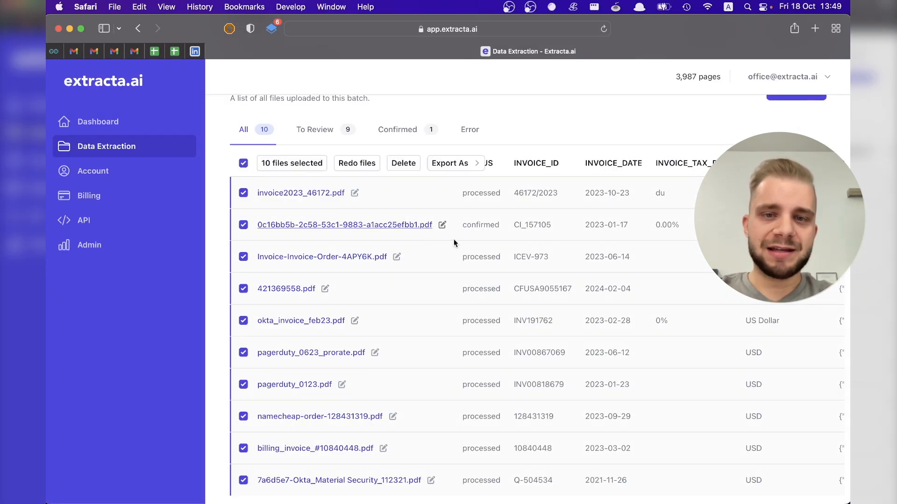
{"action": "left_click", "coordinate": [449, 162]}
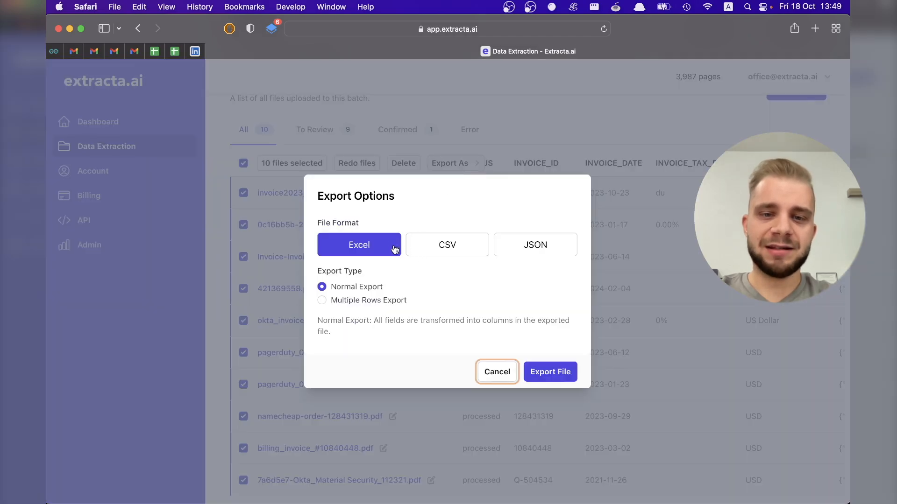
{"action": "left_click", "coordinate": [456, 247]}
{"action": "left_click", "coordinate": [554, 245]}
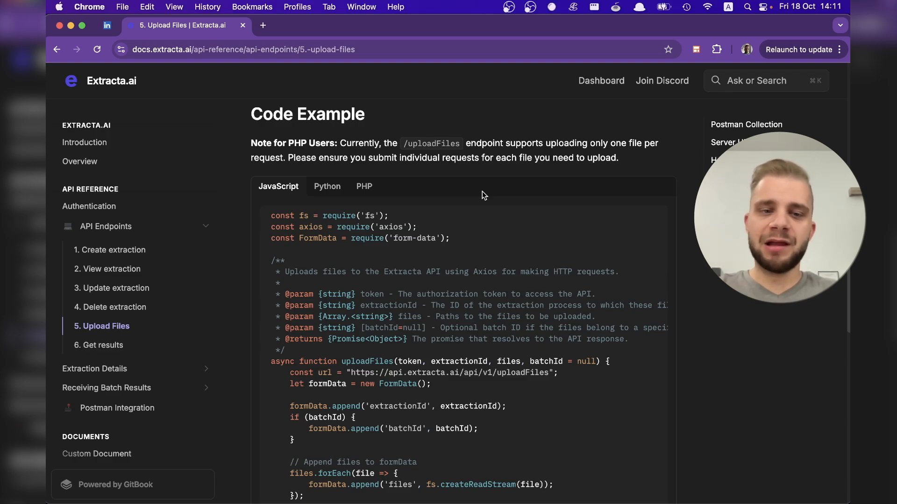
View the Python and PHP versions of the Upload Files API example.
{"action": "left_click", "coordinate": [327, 186]}
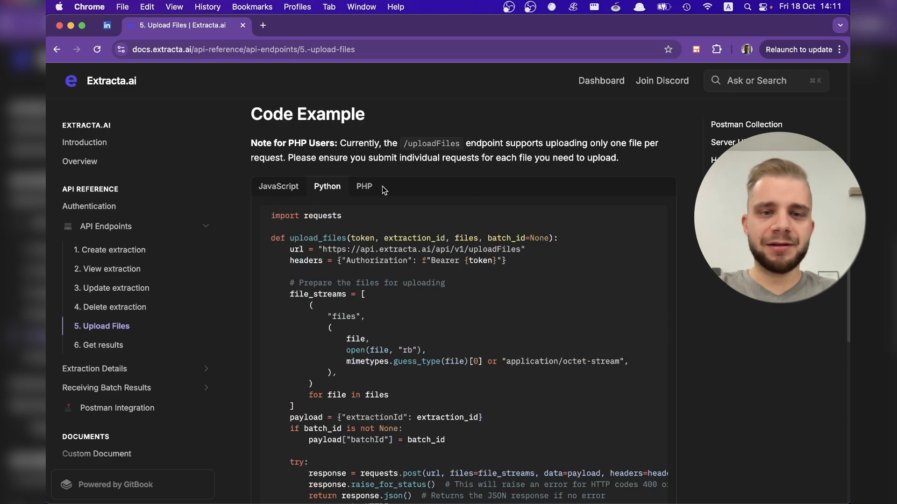
{"action": "left_click", "coordinate": [364, 186]}
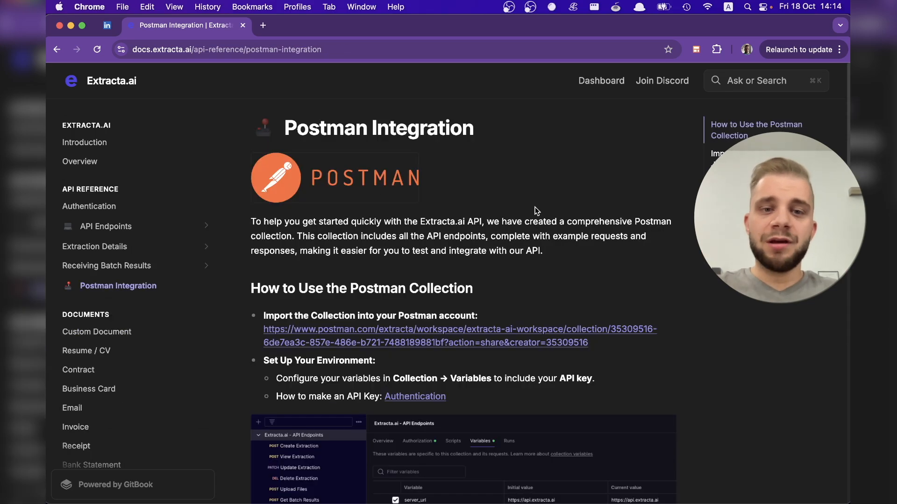